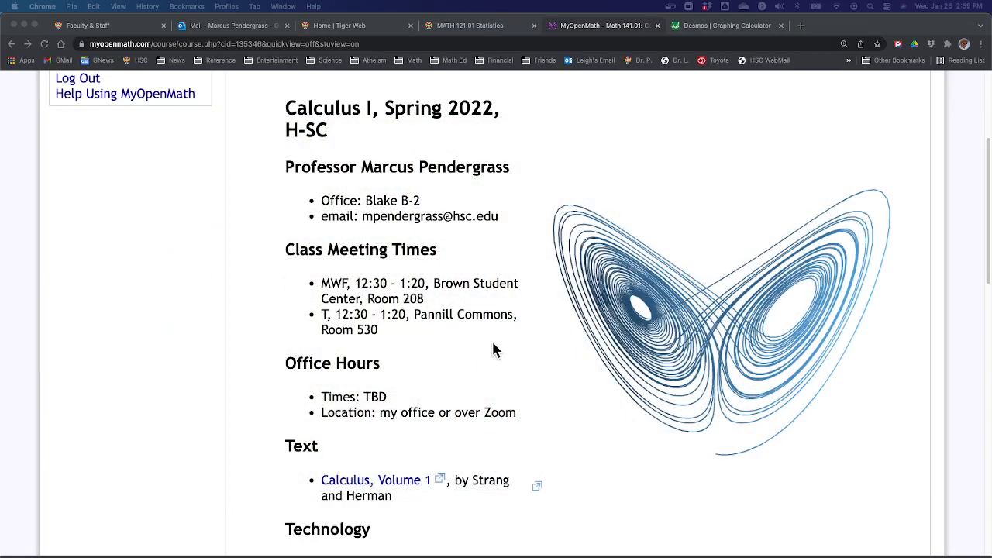
# Step: Review the limit problem on the Keynote slide and open the Desmos graphing calculator in Chrome
pyautogui.hotkey('ctrl', 'Right')
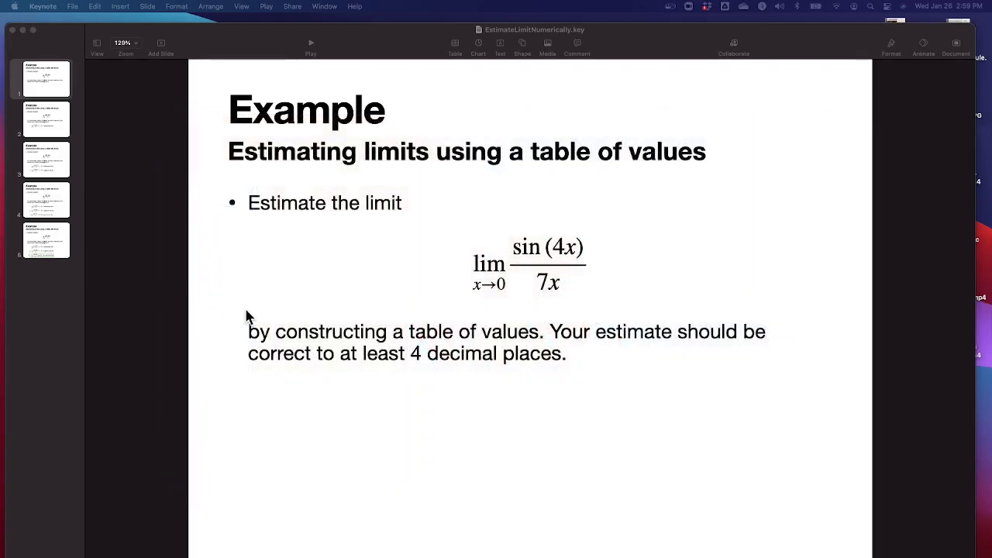
pyautogui.hotkey('ctrl', 'Left')
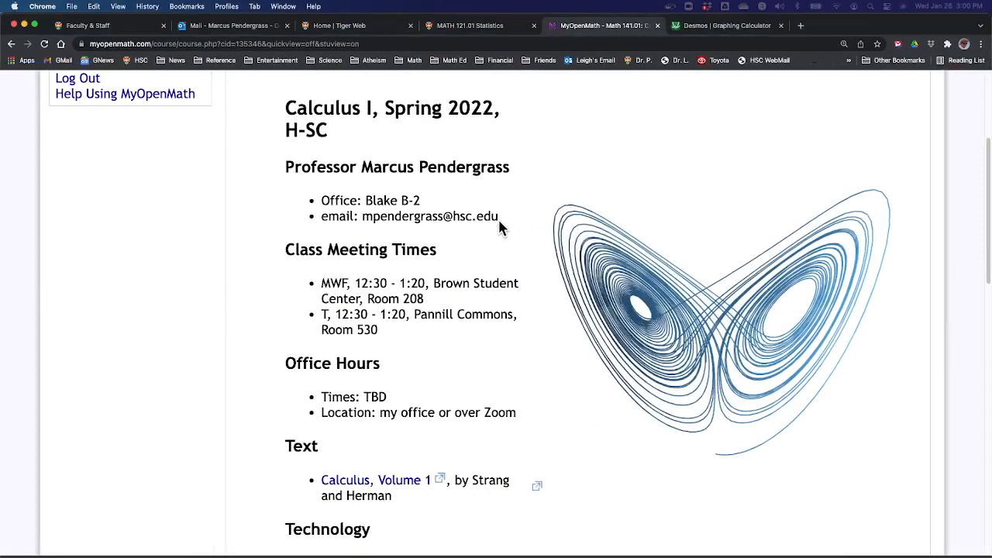
pyautogui.click(717, 31)
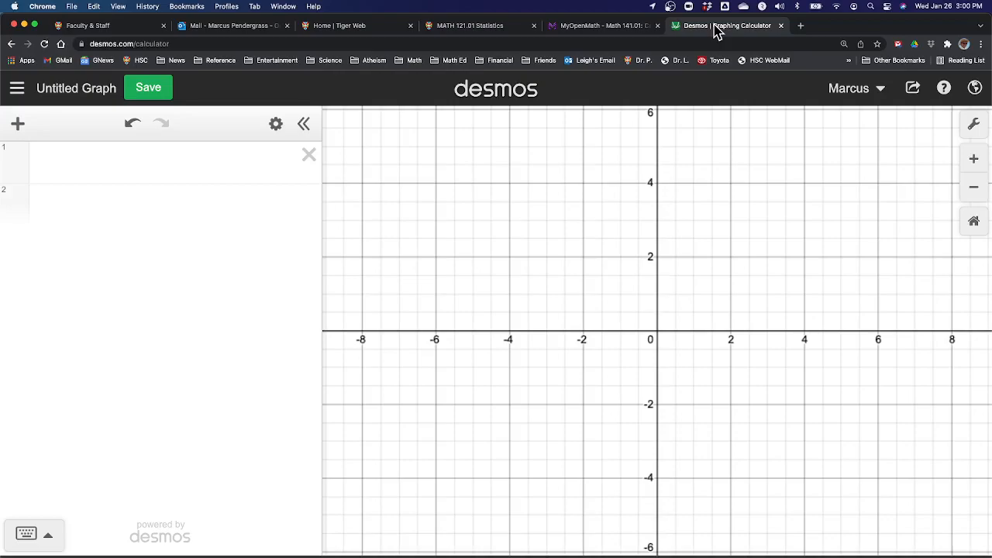
pyautogui.hotkey('ctrl', 'Right')
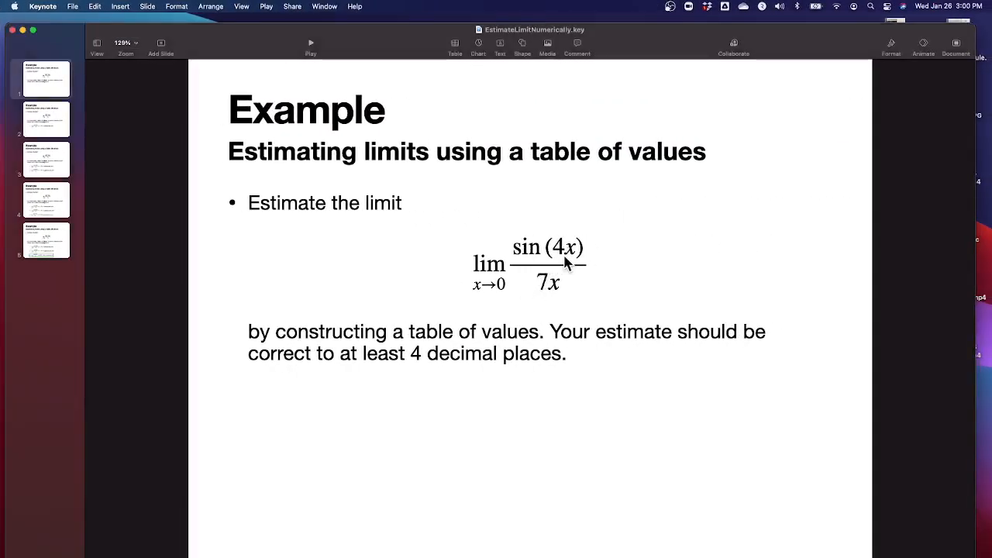
pyautogui.hotkey('ctrl', 'Left')
# Step: Define the function f(x) = sin(4x)/(7x) as a fraction in the first expression row
pyautogui.click(136, 160)
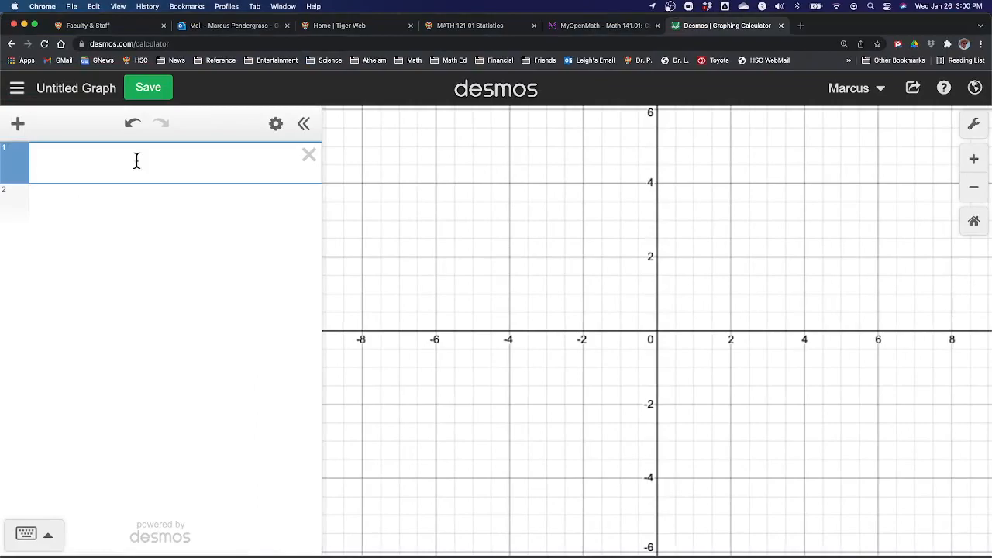
pyautogui.write('f(x)')
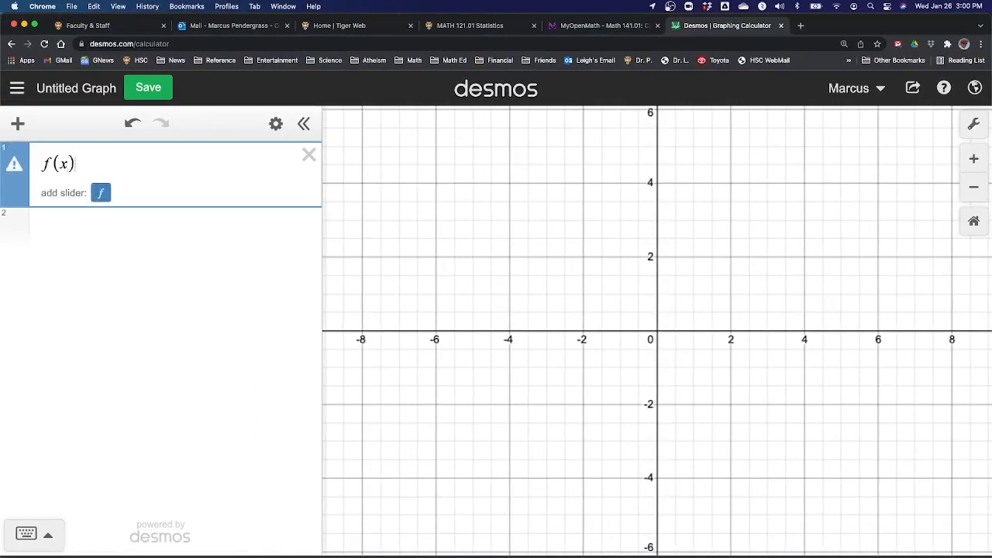
pyautogui.write('=/sin(')
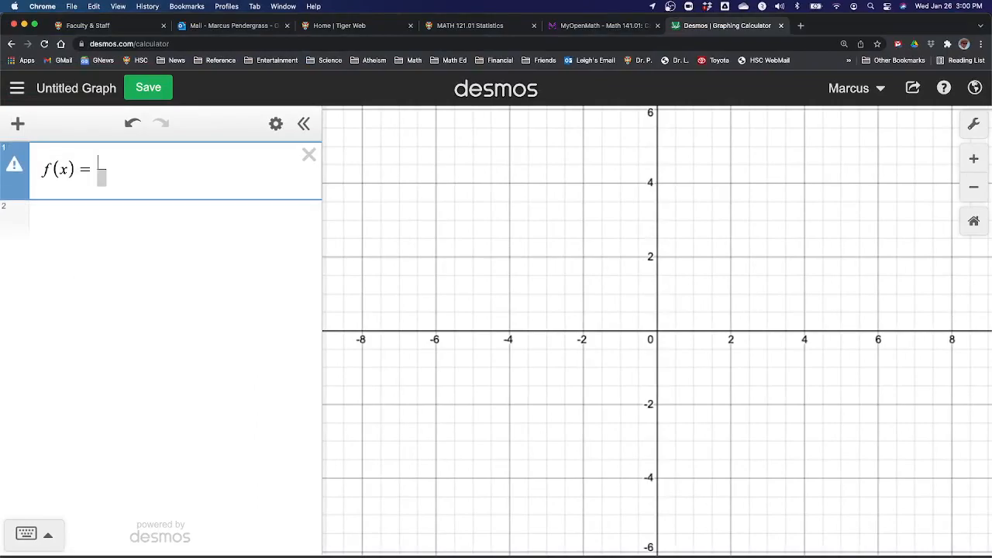
pyautogui.write('4x')
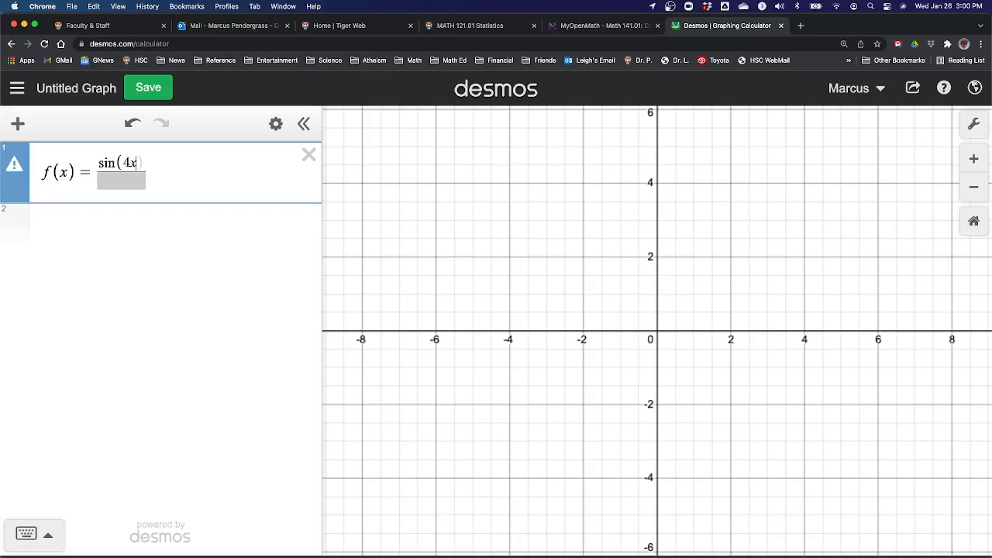
pyautogui.press('Down')
pyautogui.write('7x')
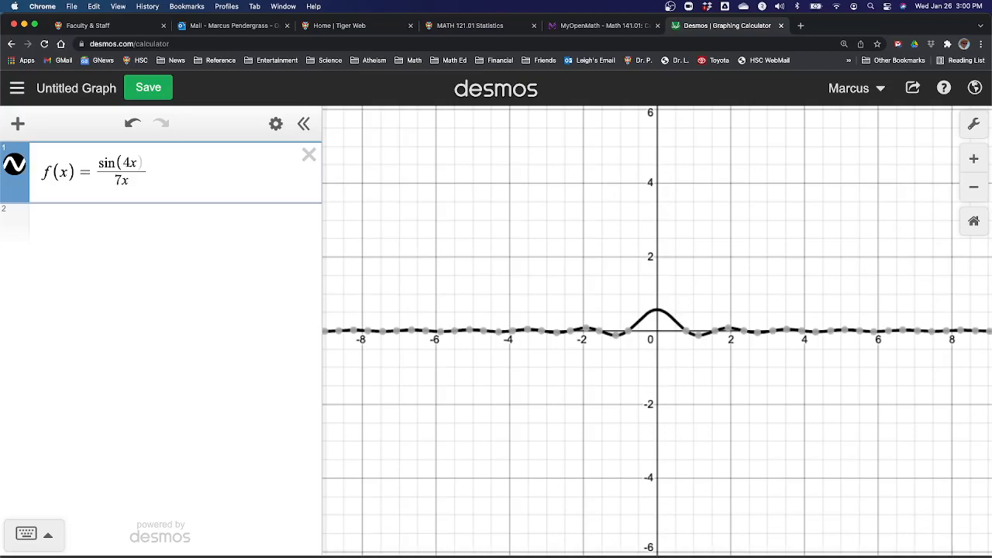
pyautogui.press('Return')
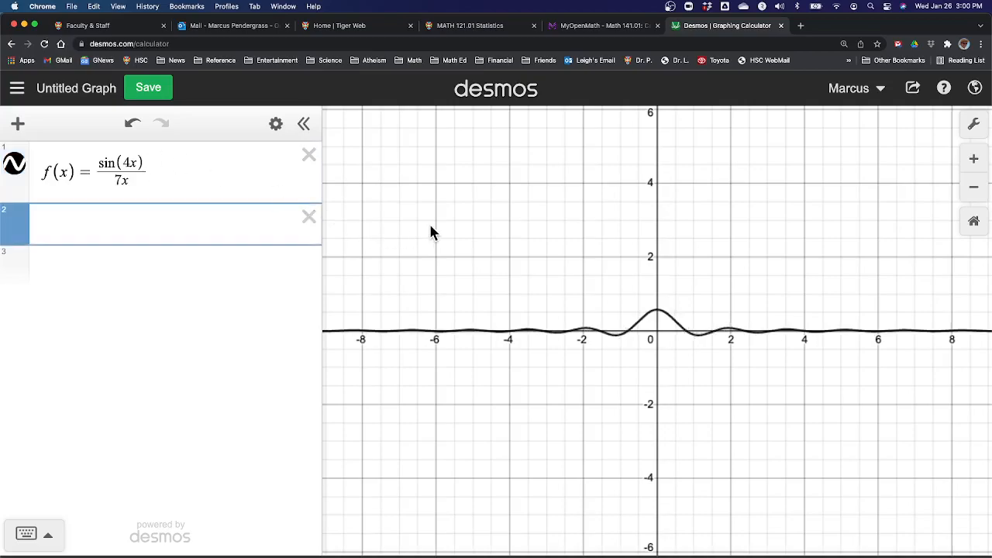
# Step: Recheck the limit problem on the Keynote slide and insert a table below the function in Desmos
pyautogui.hotkey('ctrl', 'Right')
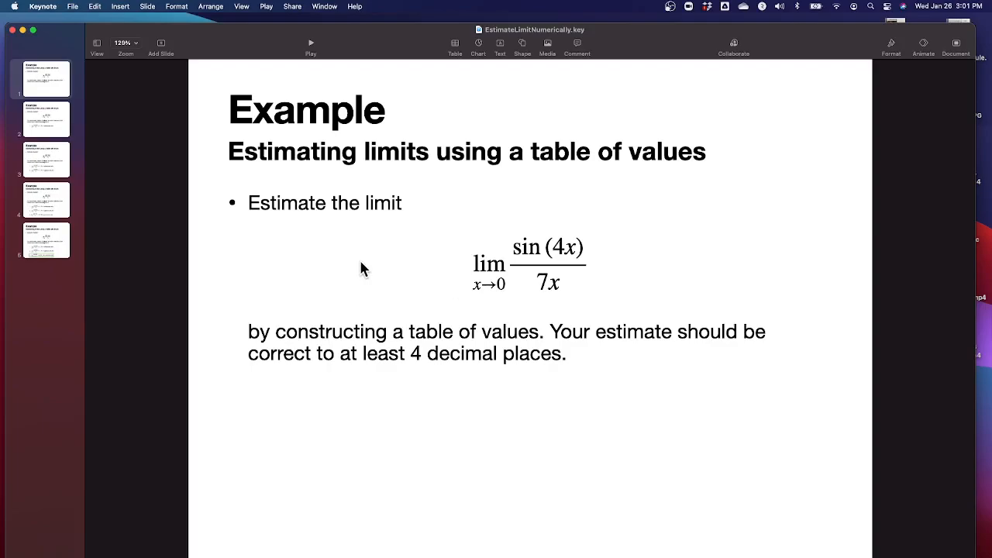
pyautogui.press('super+Tab')
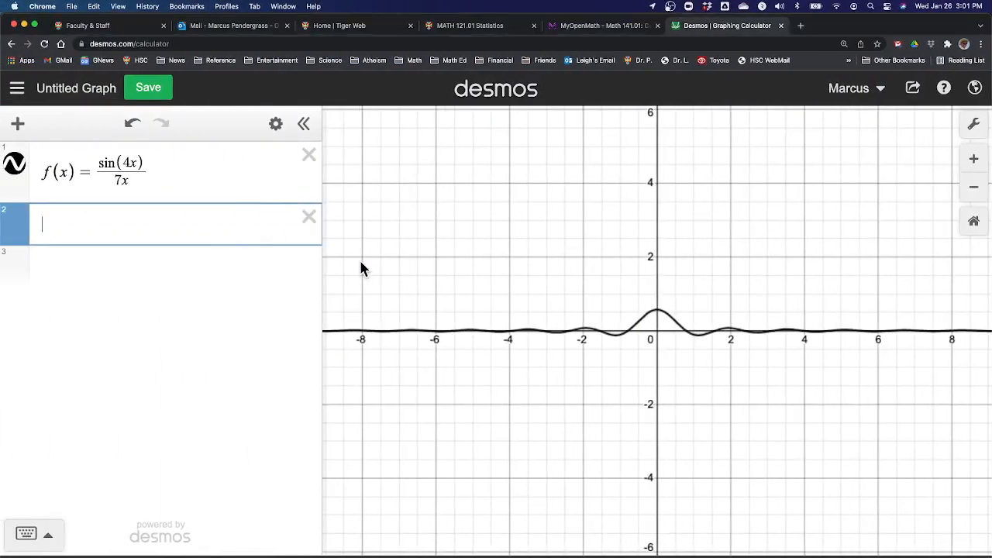
pyautogui.click(19, 125)
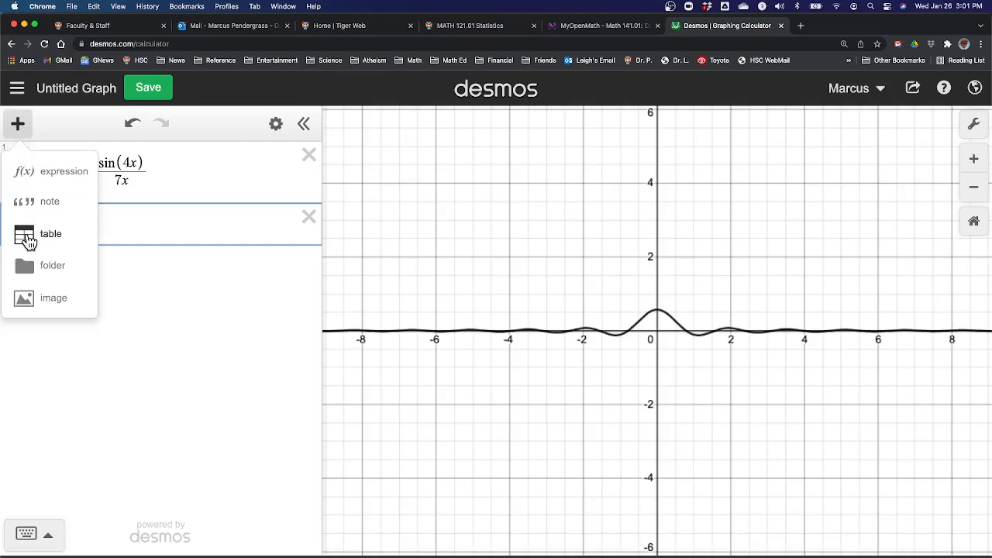
pyautogui.click(27, 242)
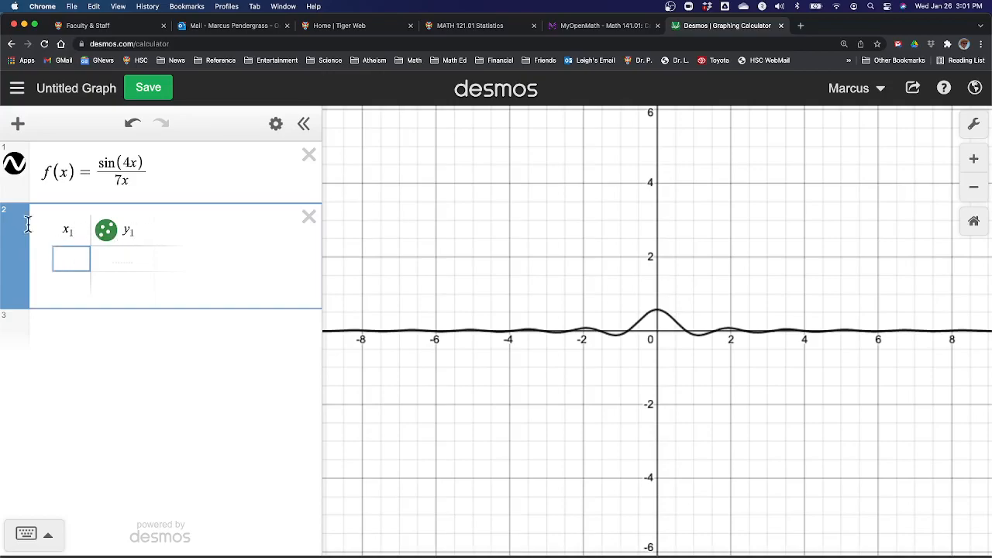
# Step: Rename the table's column headings to x and f(x)
pyautogui.doubleClick(82, 230)
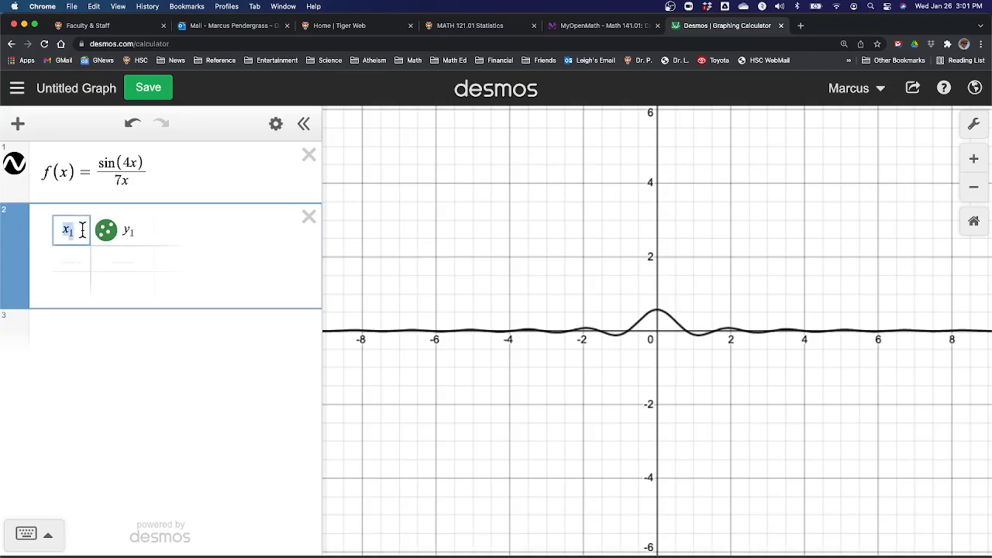
pyautogui.write('x')
pyautogui.click(139, 232)
pyautogui.press('BackSpace')
pyautogui.press('BackSpace')
pyautogui.write('f(x)')
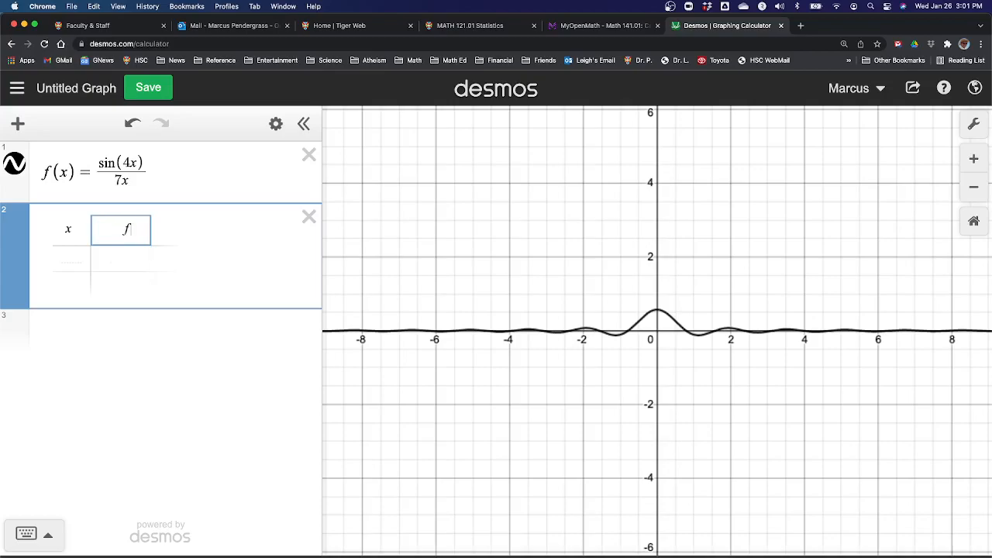
# Step: Enter 1 and 0.1 as the first two x values in the table, checking the limit point on the Keynote slide in between
pyautogui.click(67, 256)
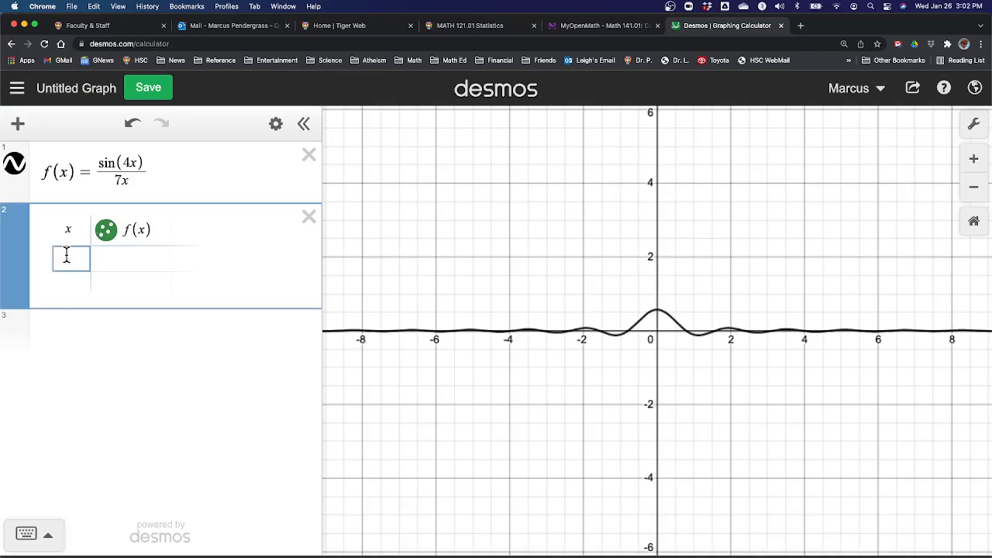
pyautogui.write('1')
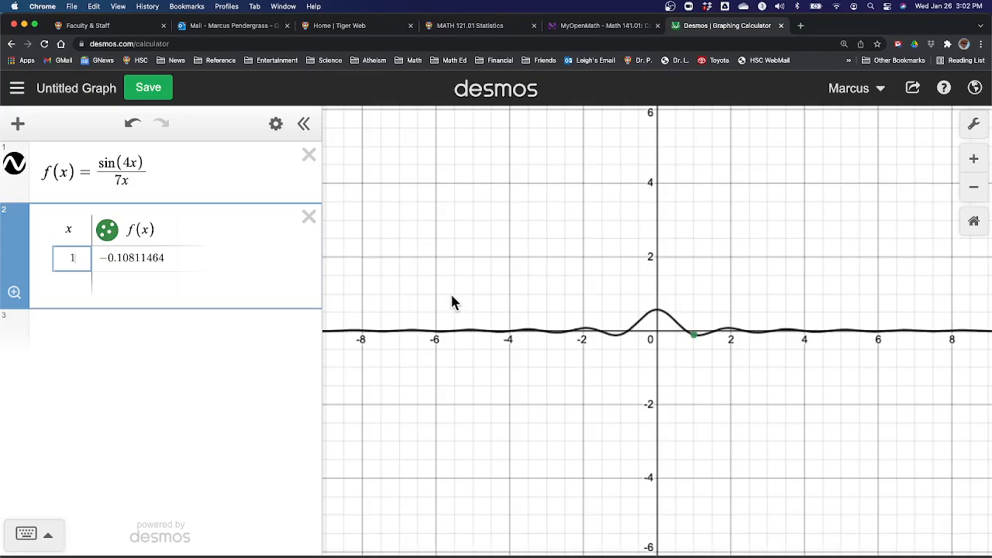
pyautogui.hotkey('ctrl', 'Right')
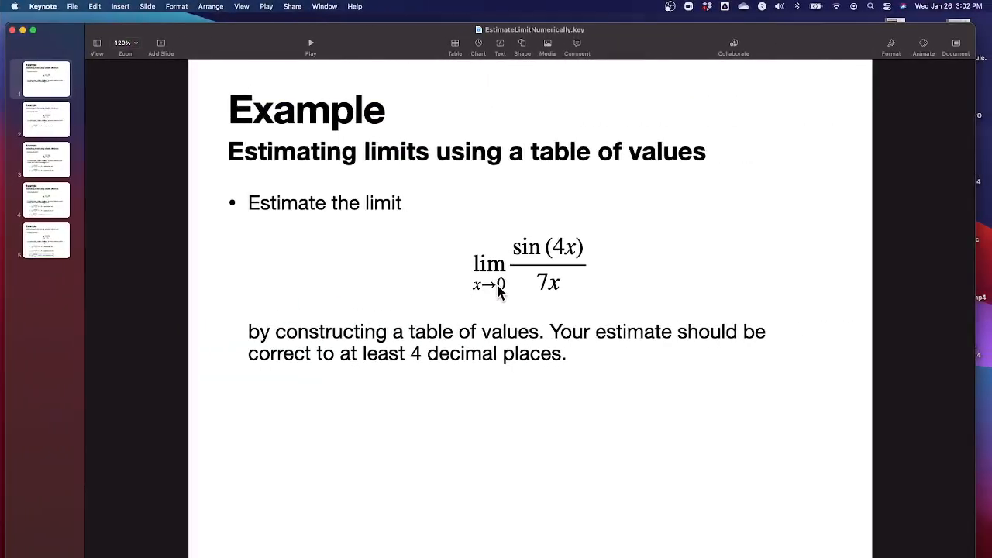
pyautogui.click(440, 262)
pyautogui.hotkey('ctrl', 'Left')
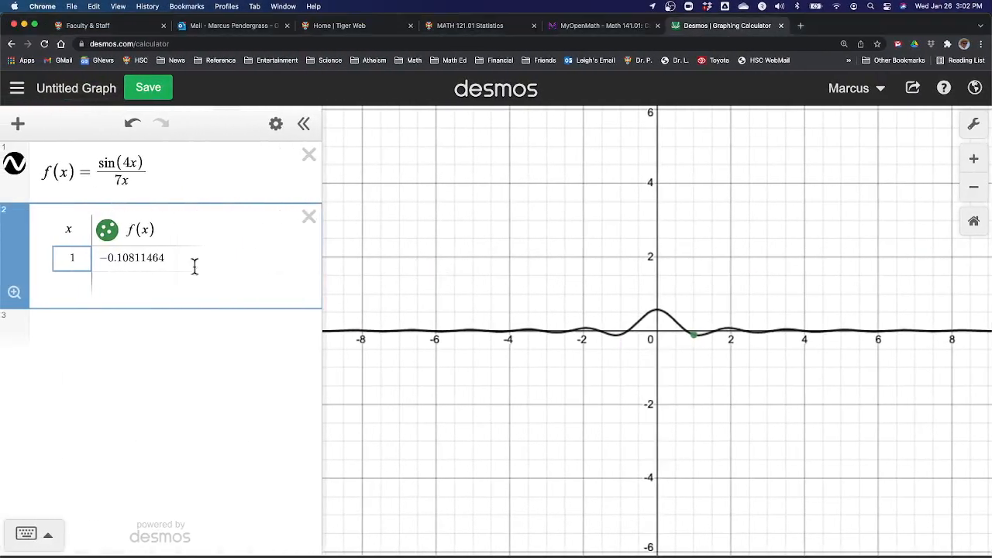
pyautogui.click(77, 283)
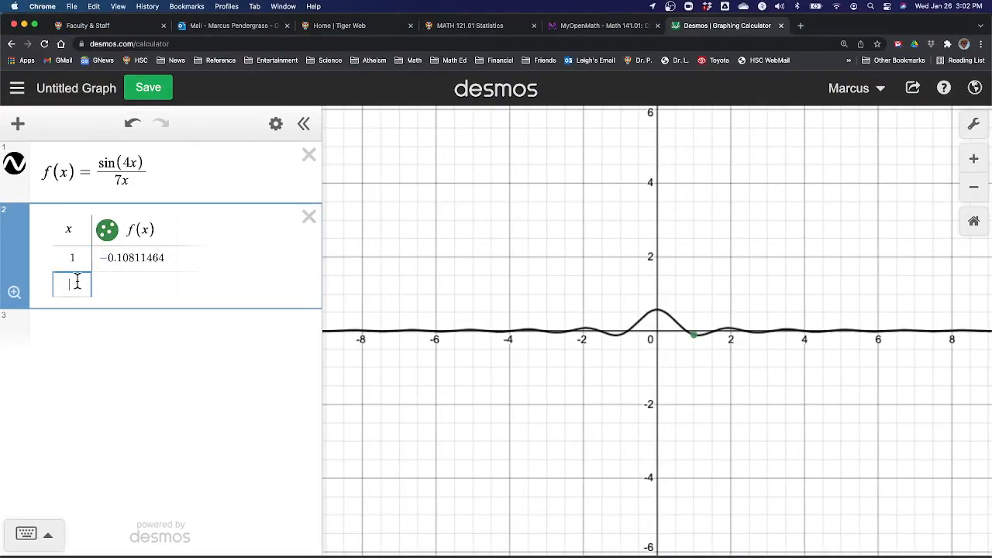
pyautogui.write('0.1')
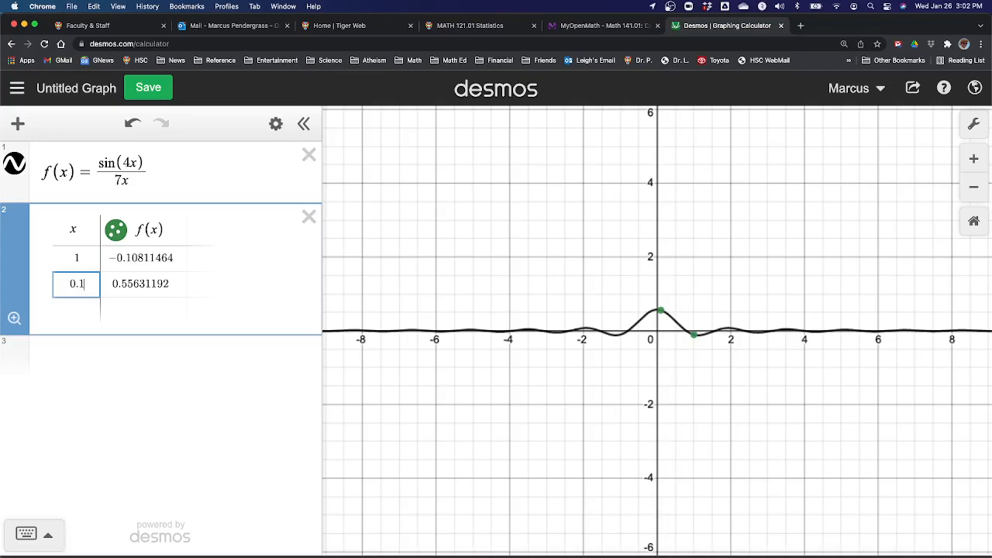
pyautogui.click(140, 285)
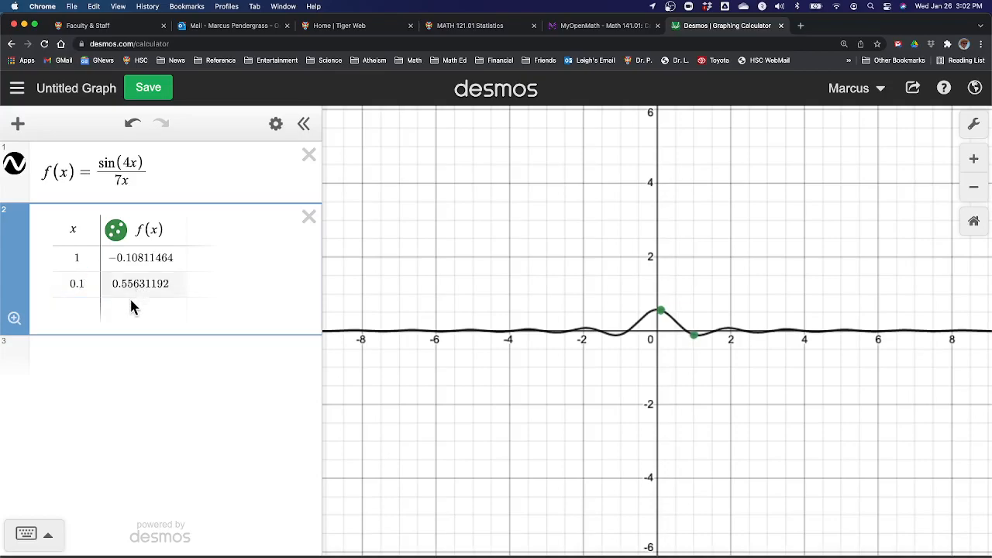
# Step: Add 0.01 and 0.001 as the third and fourth x values in the table
pyautogui.click(79, 310)
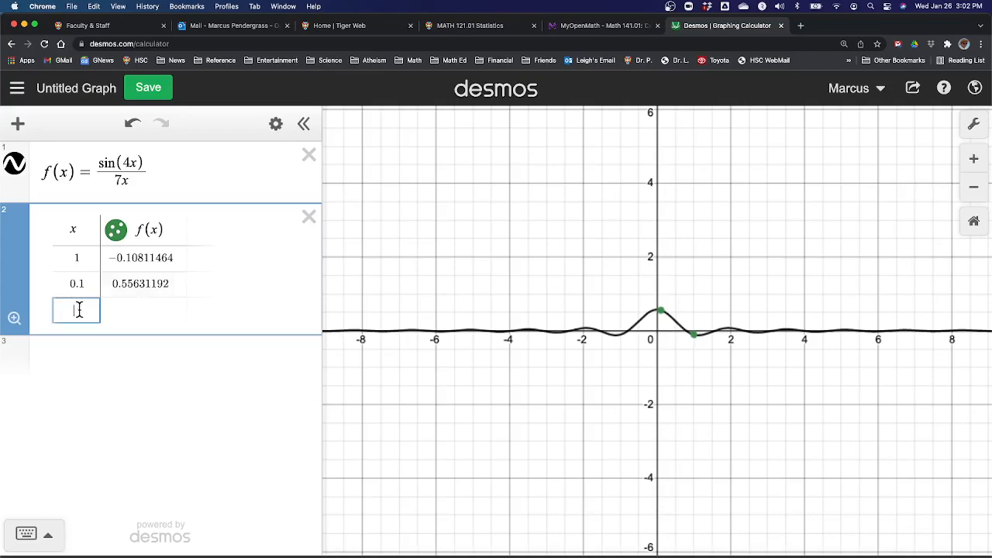
pyautogui.write('0.01')
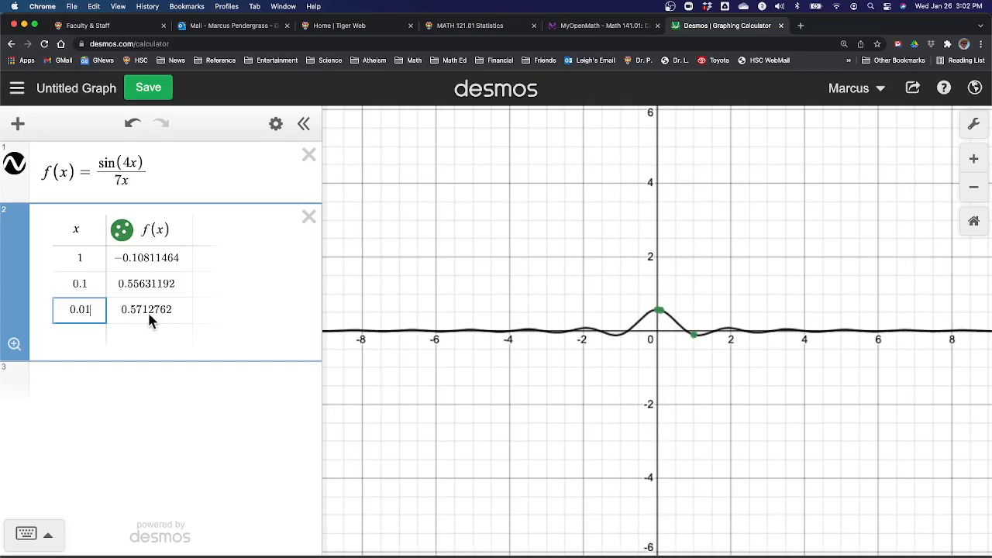
pyautogui.click(90, 328)
pyautogui.write('0.01')
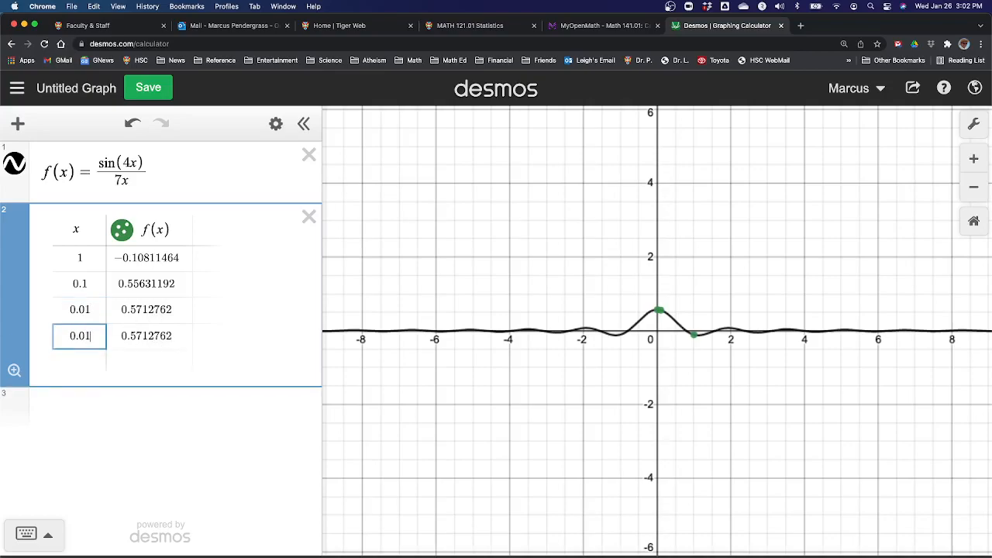
pyautogui.press('BackSpace')
pyautogui.write('0')
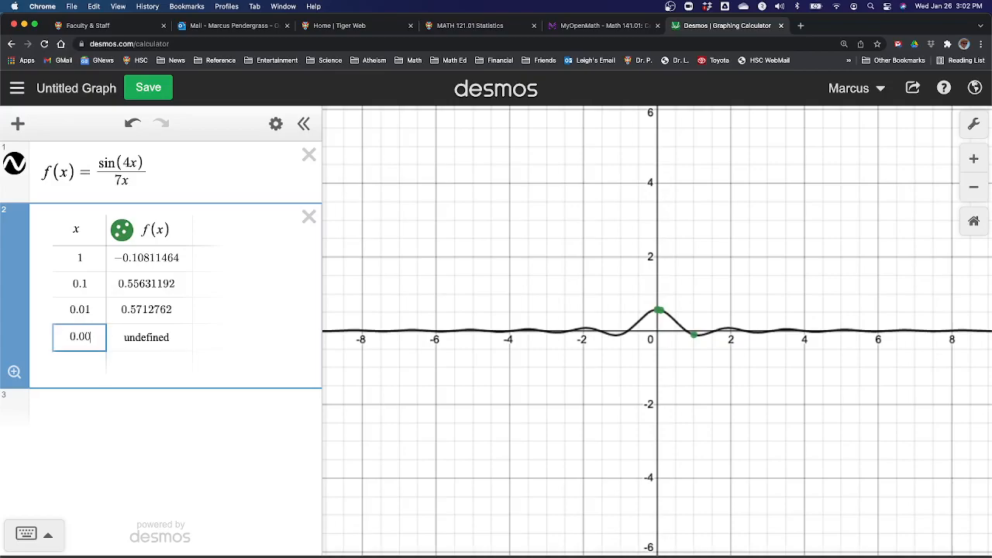
pyautogui.write('1')
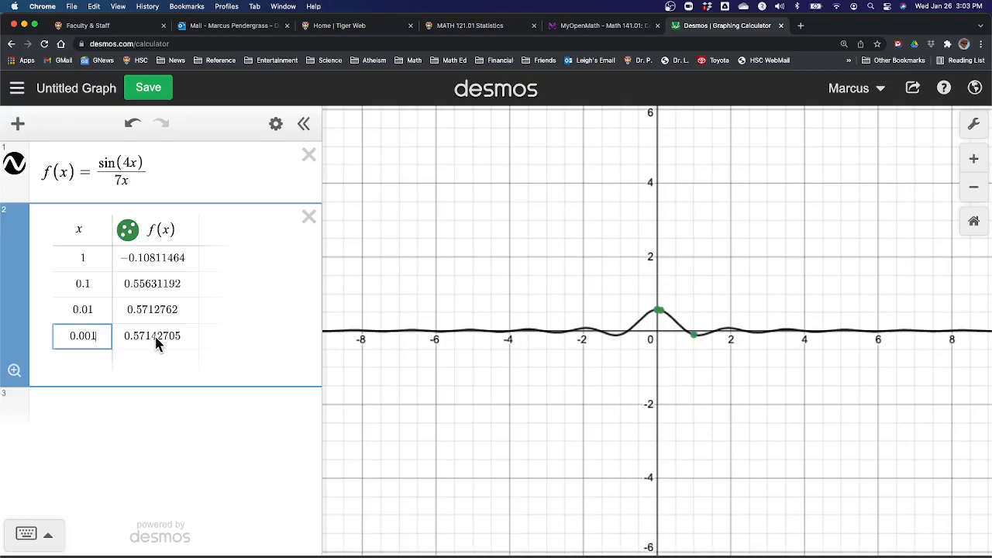
# Step: Add 0.0001 and 0.00001 as the fifth and sixth x values in the table
pyautogui.click(85, 361)
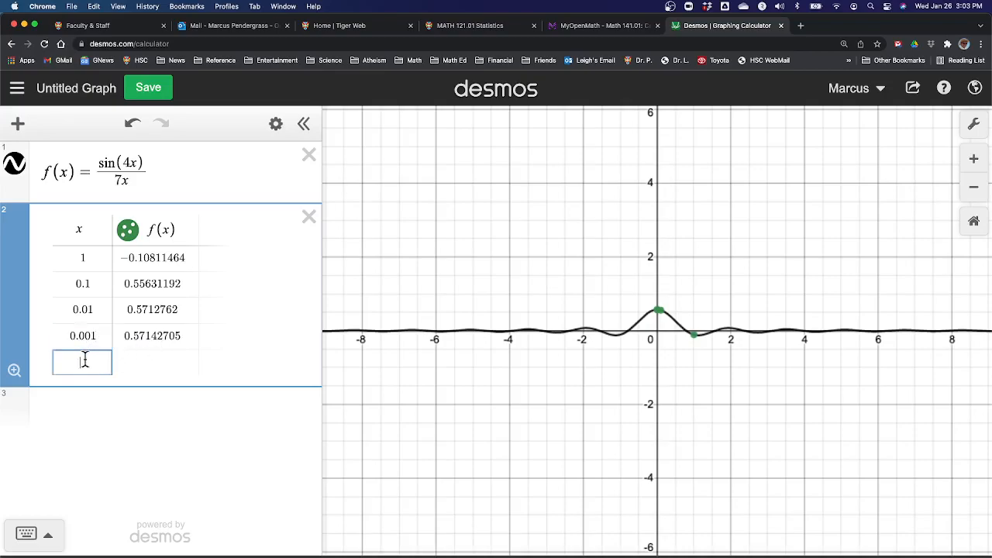
pyautogui.write('0.')
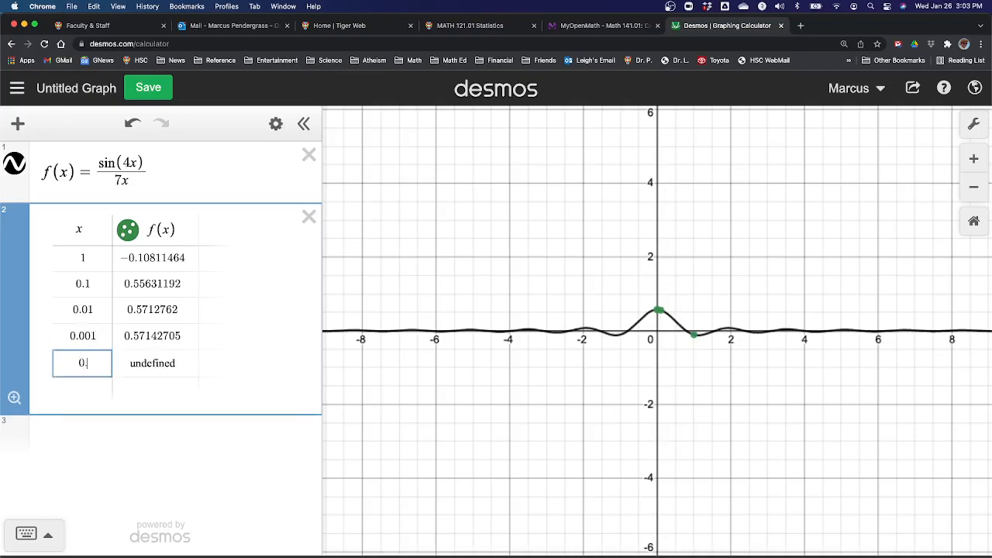
pyautogui.write('0001')
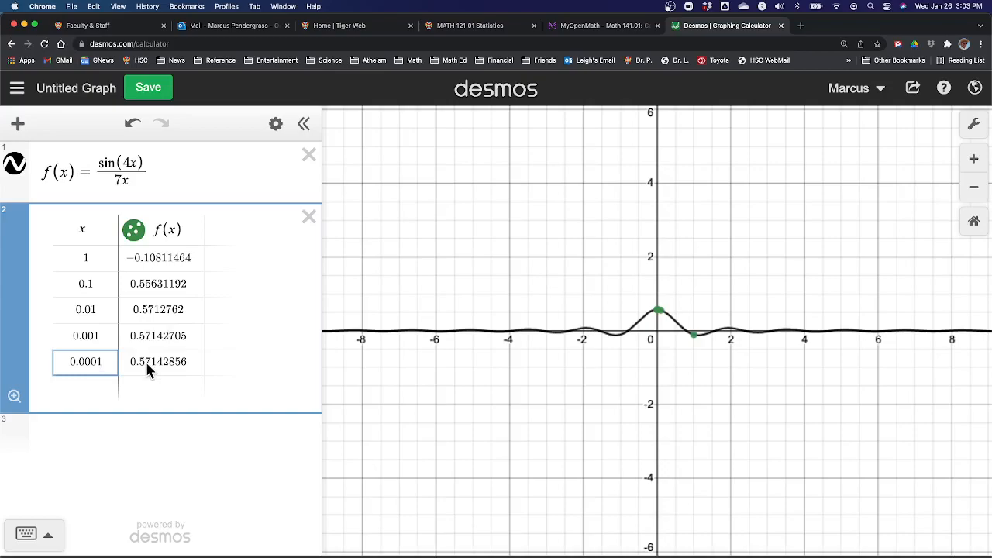
pyautogui.click(95, 384)
pyautogui.write('0.')
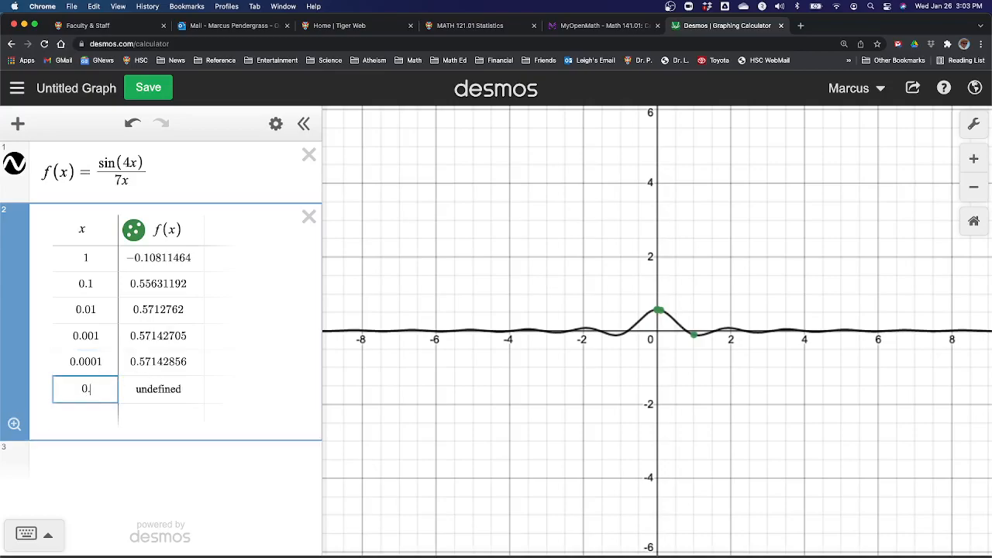
pyautogui.write('00001')
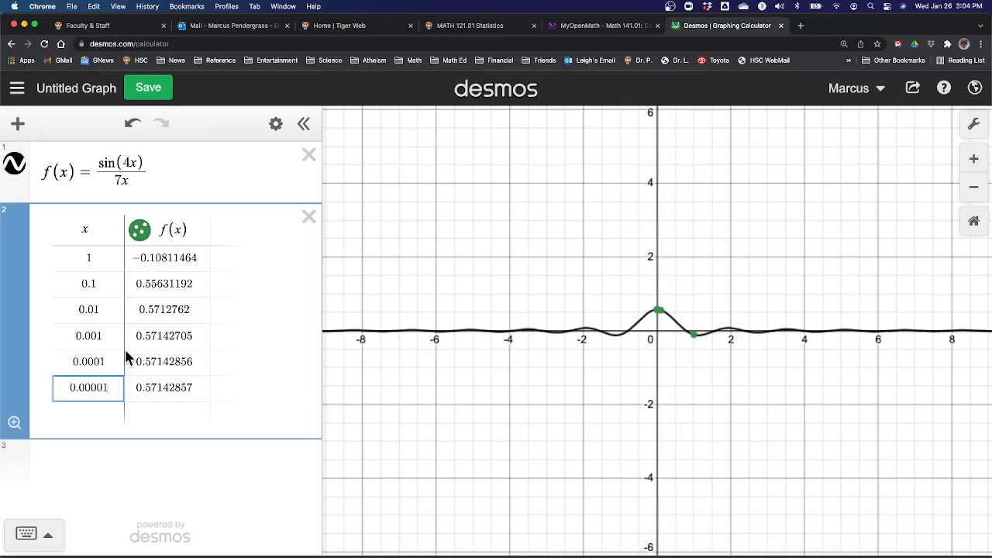
# Step: Insert a second table below the first one, with x and f(x) as its column headings
pyautogui.click(103, 454)
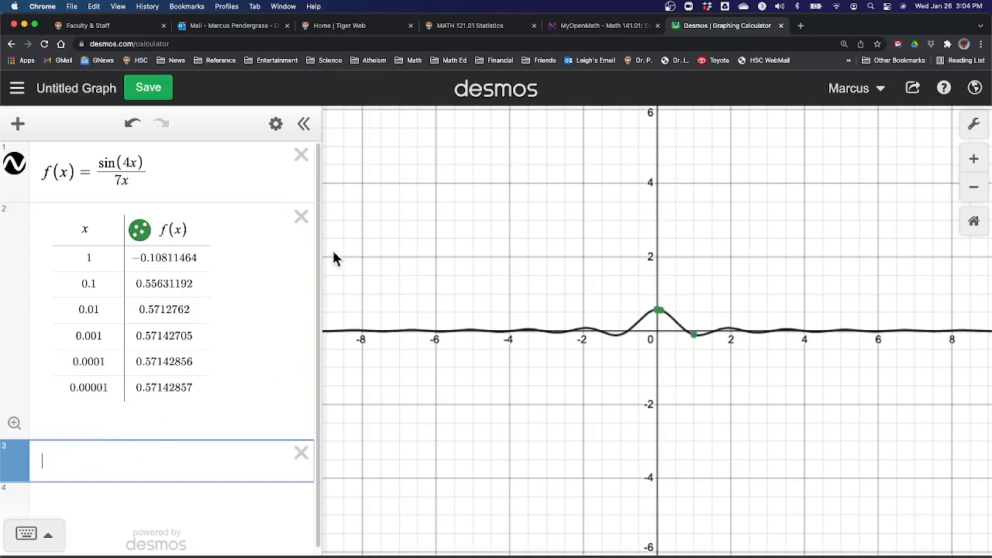
pyautogui.click(19, 125)
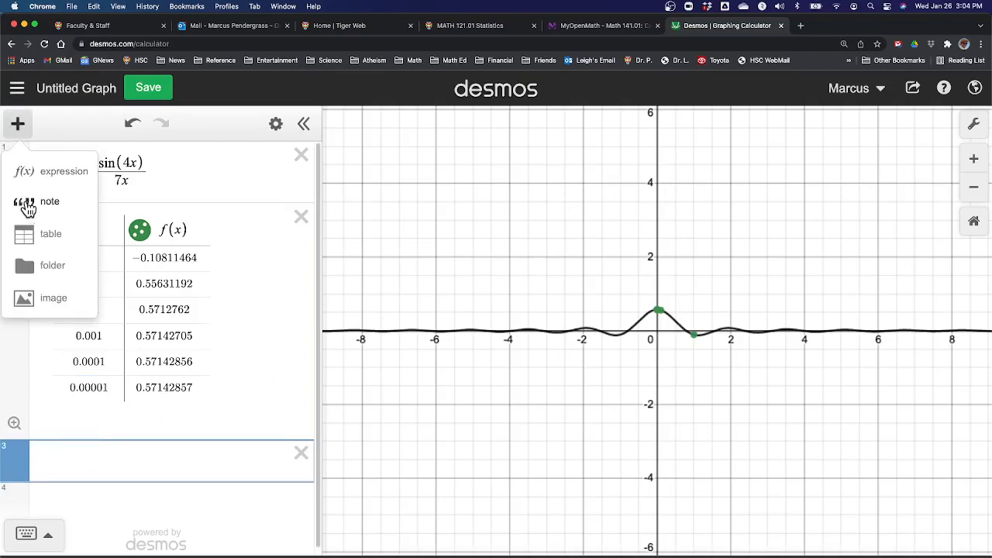
pyautogui.click(22, 241)
pyautogui.doubleClick(83, 469)
pyautogui.write('x')
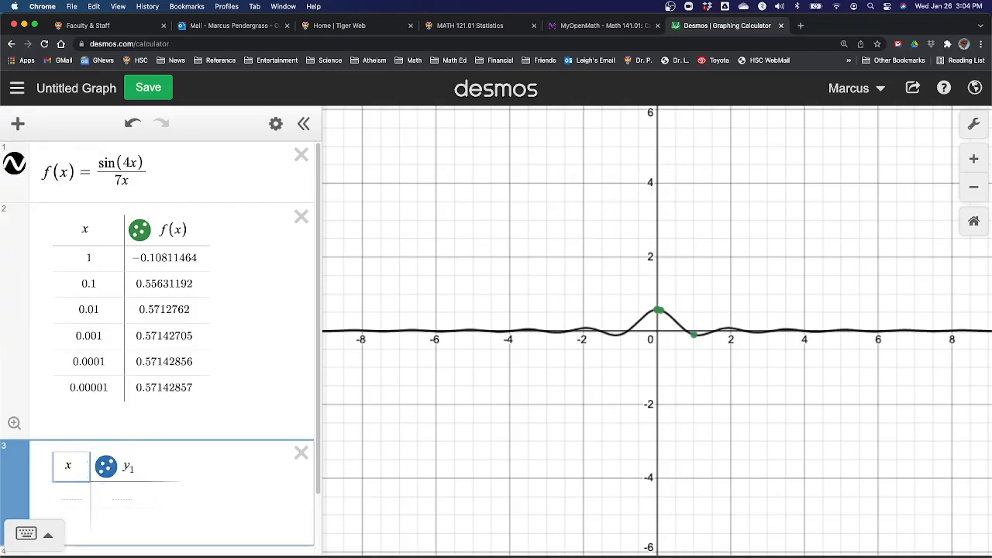
pyautogui.click(139, 466)
pyautogui.press('BackSpace')
pyautogui.press('BackSpace')
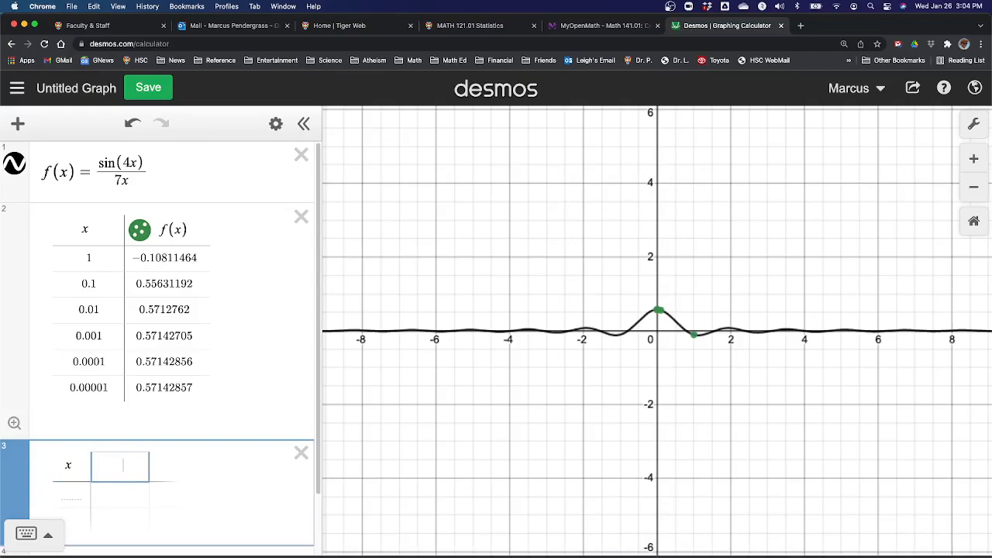
pyautogui.write('f(x)')
pyautogui.press('Return')
# Step: Enter -1 and -0.1 as the first two x values in the second table
pyautogui.press('Left')
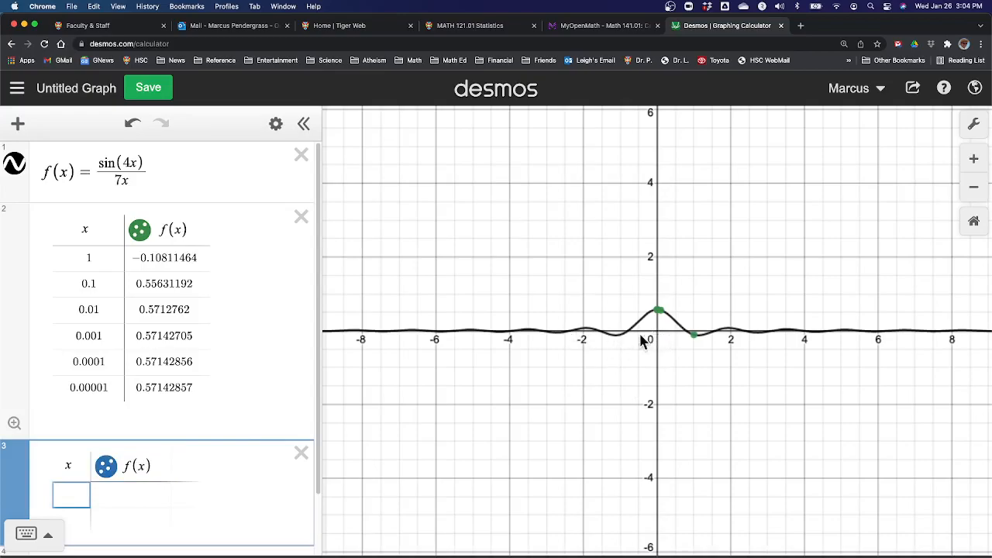
pyautogui.write('-1')
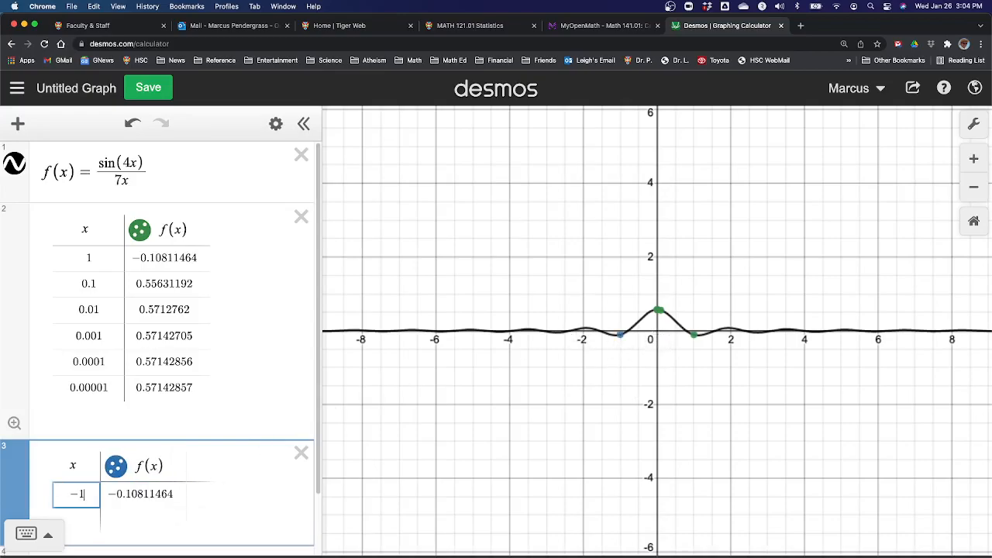
pyautogui.press('Tab')
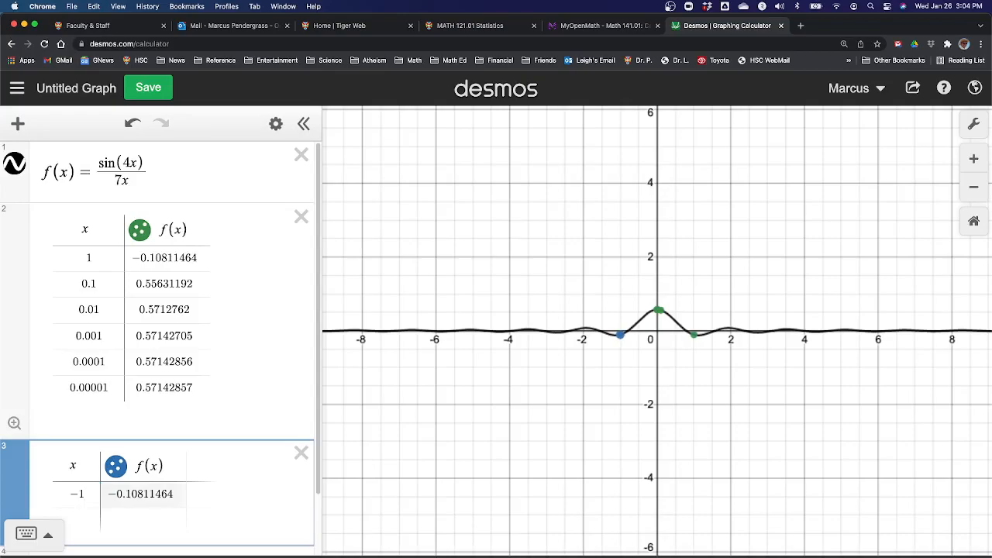
pyautogui.press('Return')
pyautogui.write('-0.1')
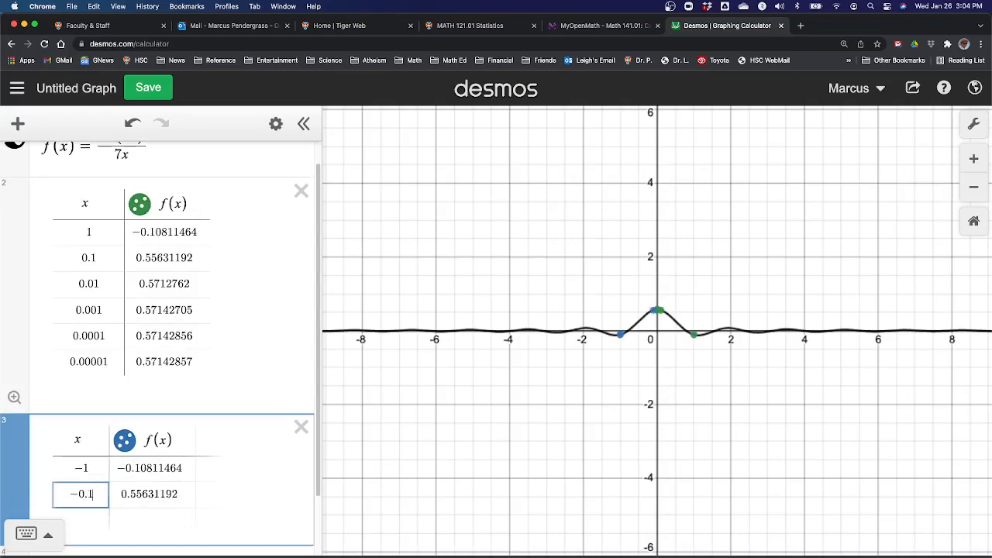
# Step: Add -0.01 and -0.001 as the third and fourth x values in the second table
pyautogui.press('Return')
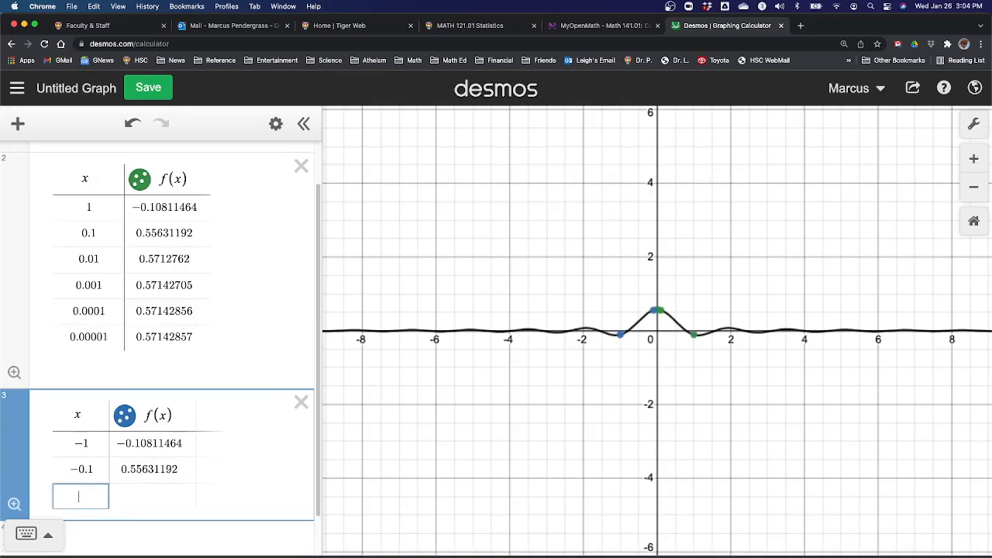
pyautogui.write('0')
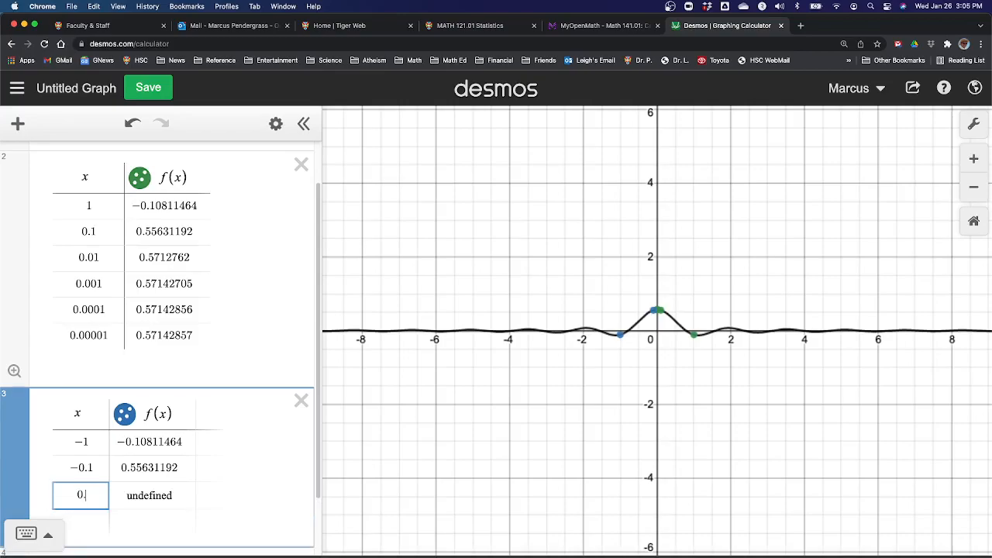
pyautogui.press('BackSpace')
pyautogui.write('-0.0')
pyautogui.write('1')
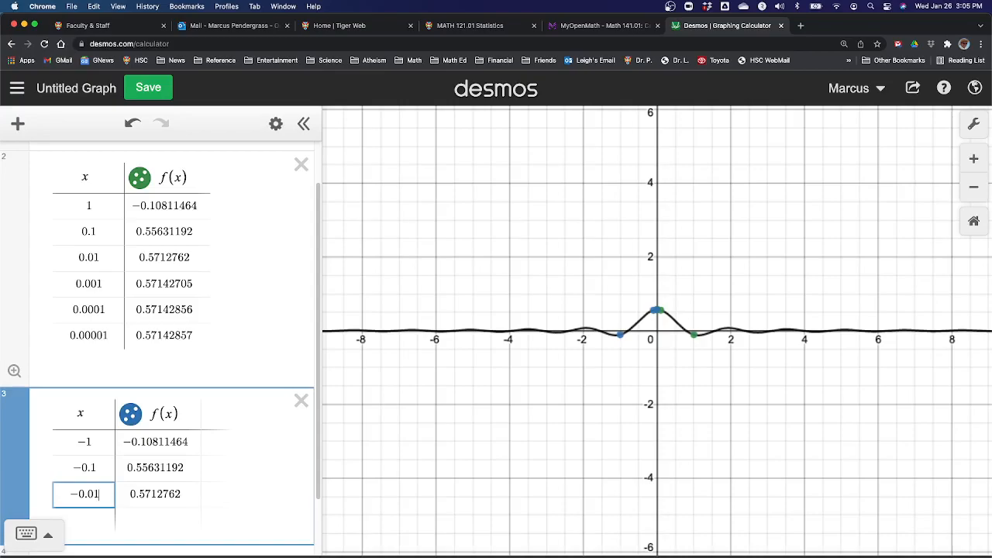
pyautogui.press('Return')
pyautogui.write('-0')
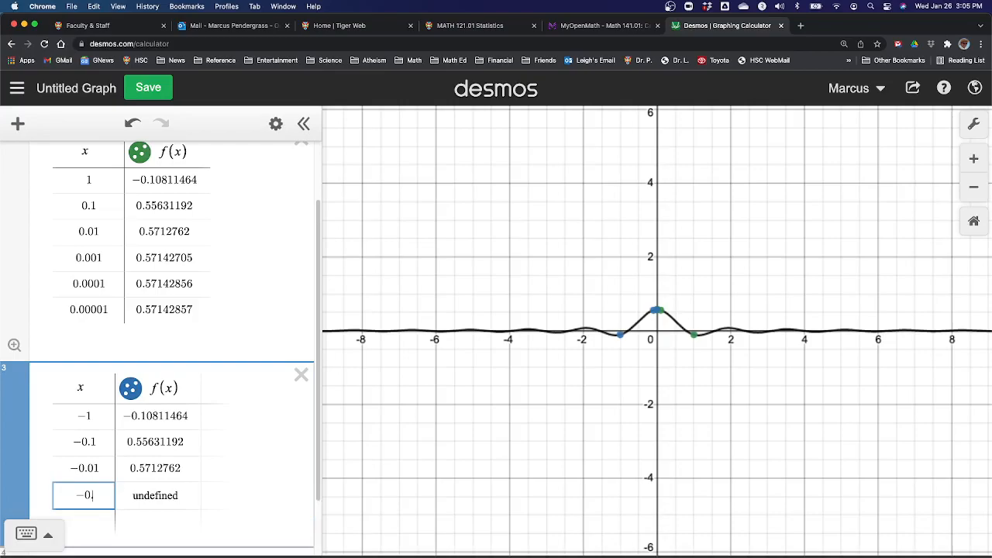
pyautogui.write('.001')
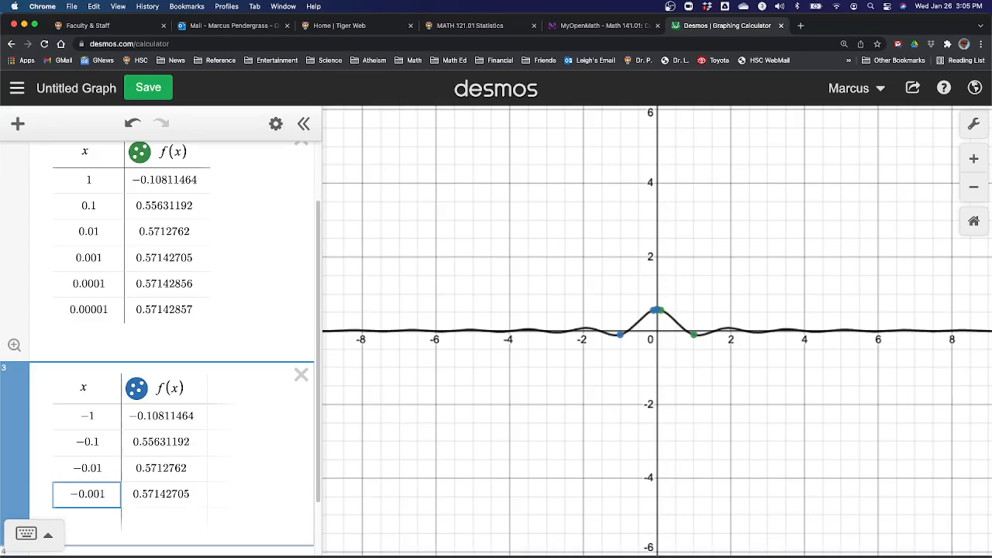
# Step: Add -0.0001 and -0.00001 as the fifth and sixth x values in the second table
pyautogui.press('Return')
pyautogui.write('-0.00')
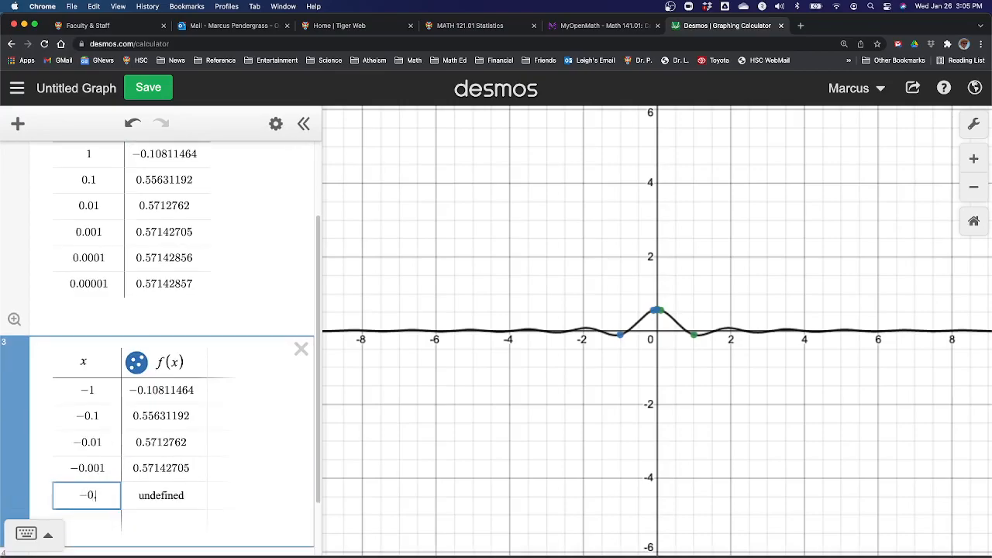
pyautogui.write('01')
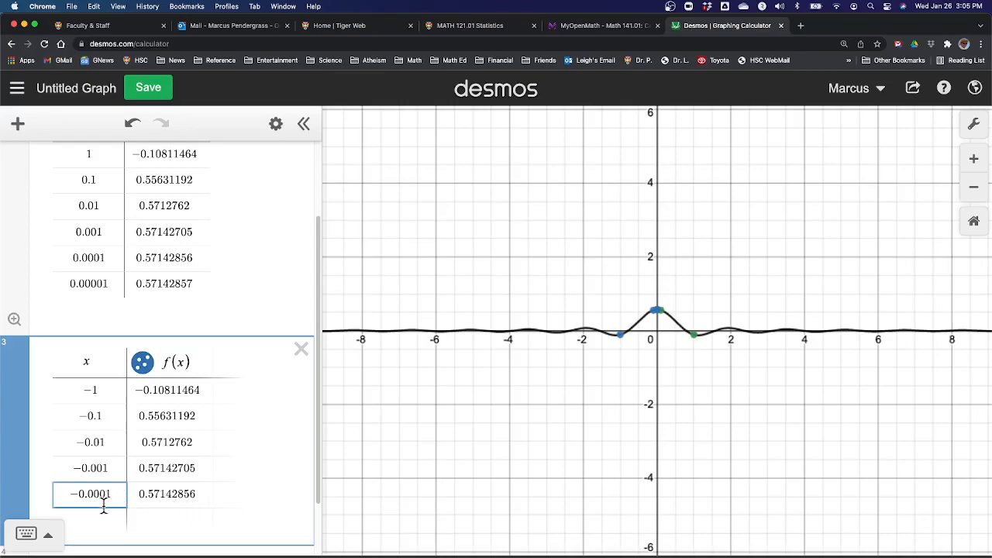
pyautogui.press('Return')
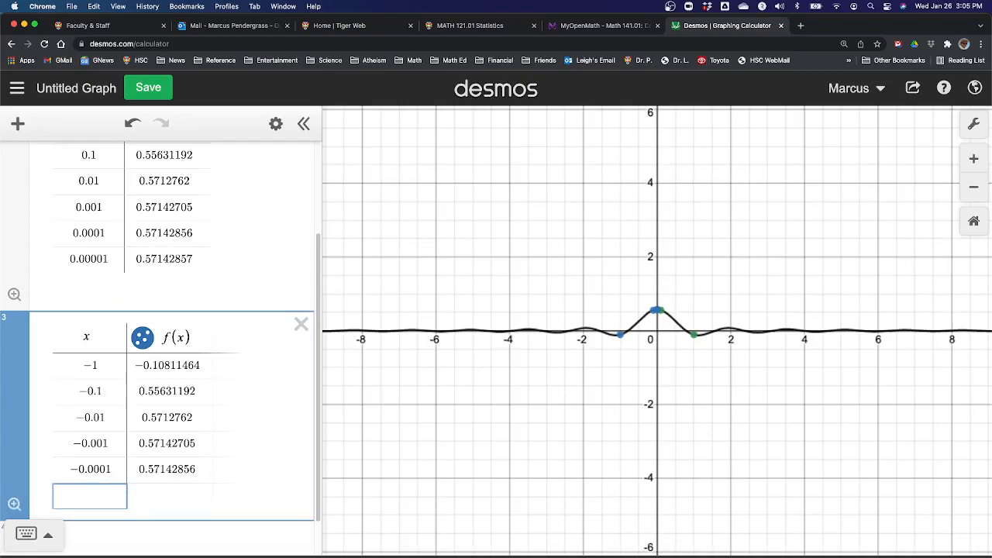
pyautogui.write('-0.000')
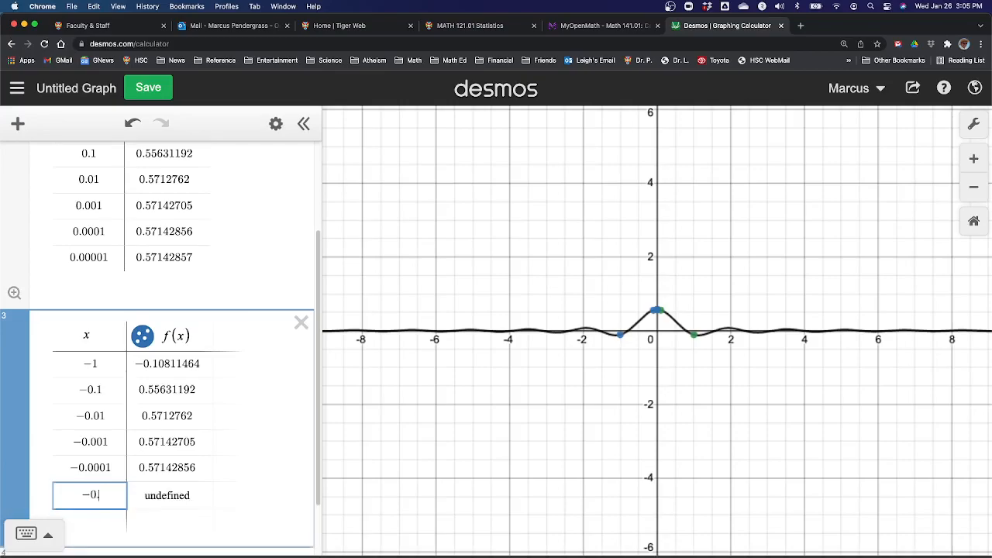
pyautogui.write('01')
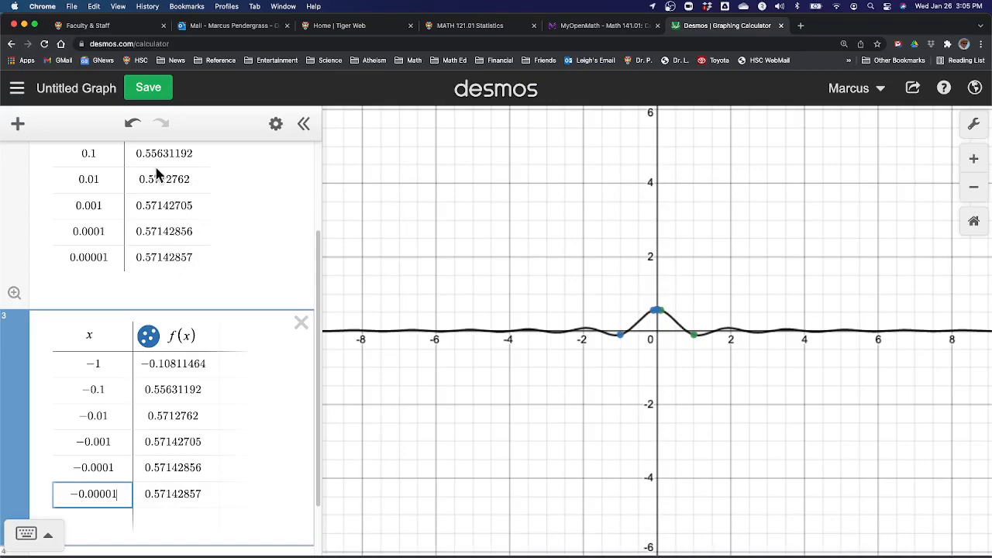
# Step: Compare the f(x) values of both tables as x nears 0, and switch to the limit example slide in Keynote
pyautogui.scroll(3, 155, 166)
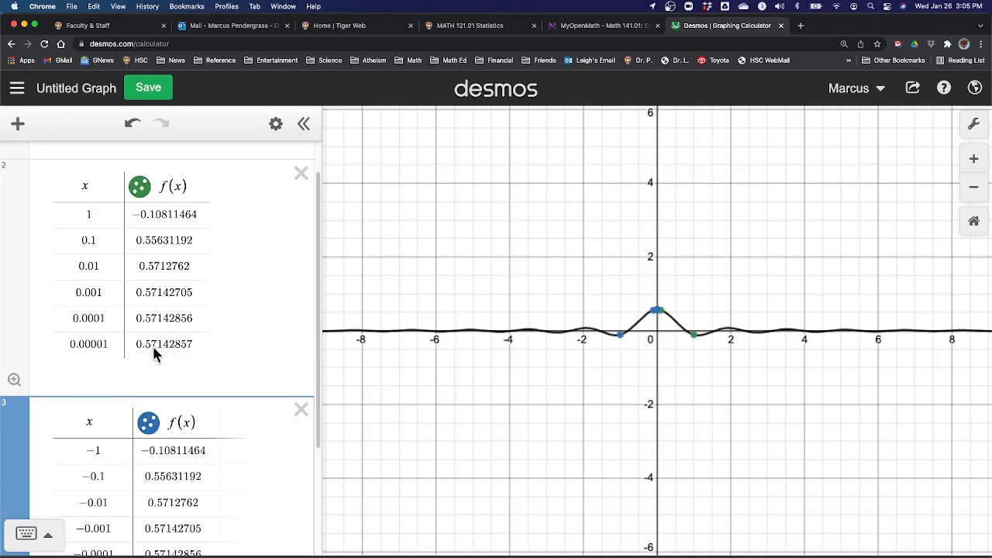
pyautogui.scroll(-1, 162, 350)
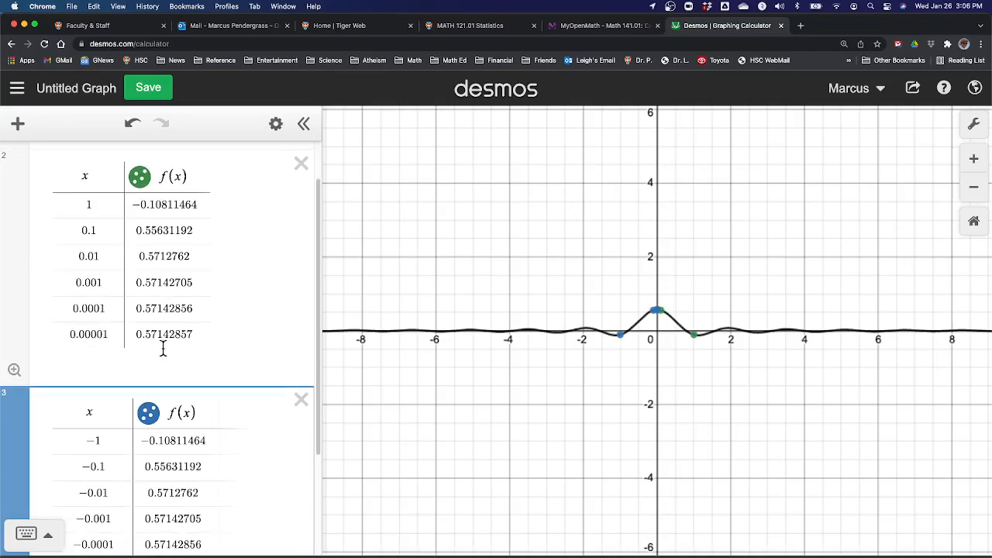
pyautogui.scroll(2, 159, 265)
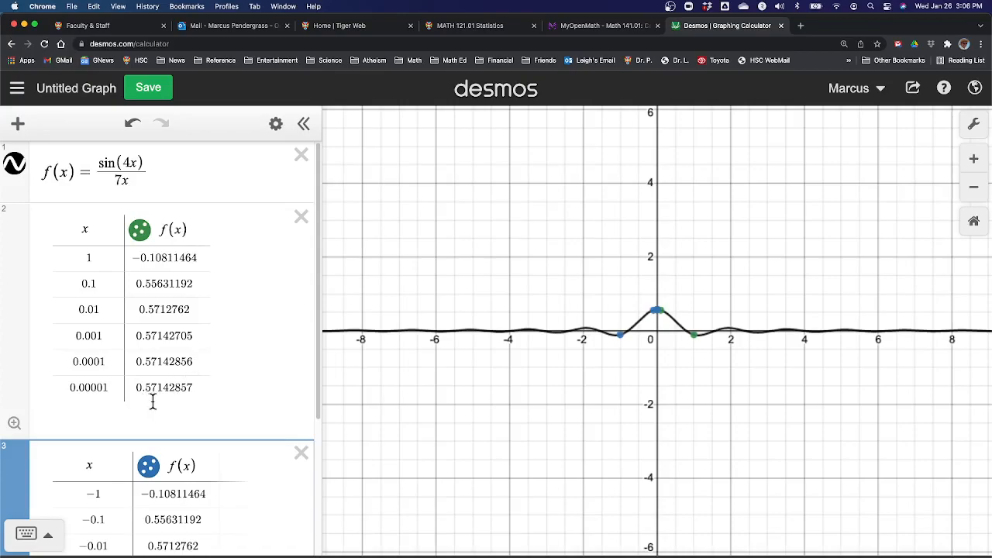
pyautogui.scroll(-5, 193, 389)
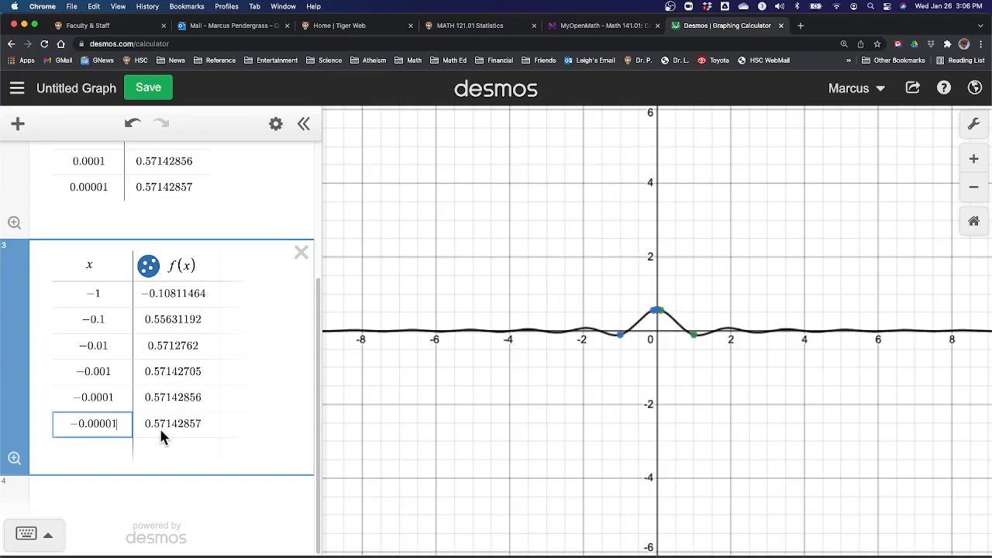
pyautogui.hotkey('ctrl', 'Right')
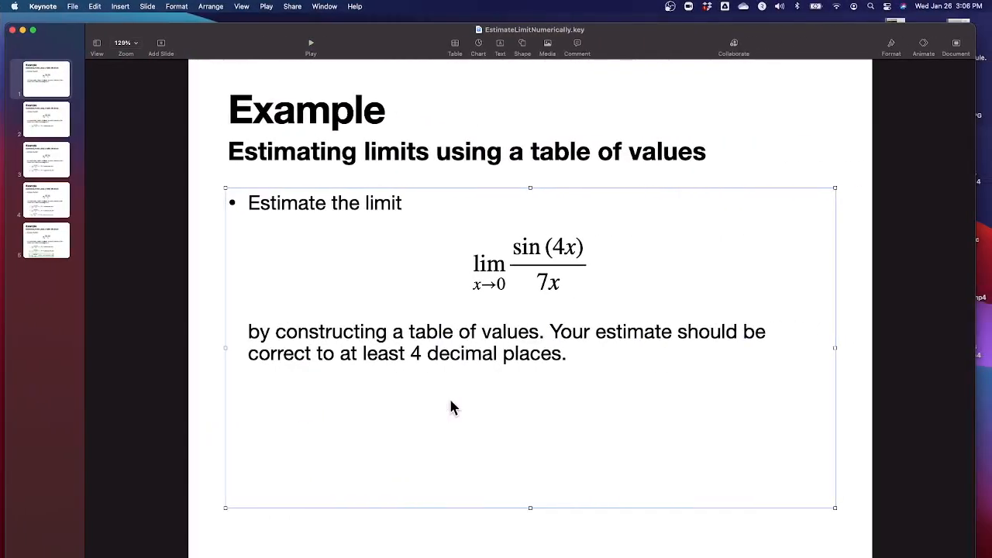